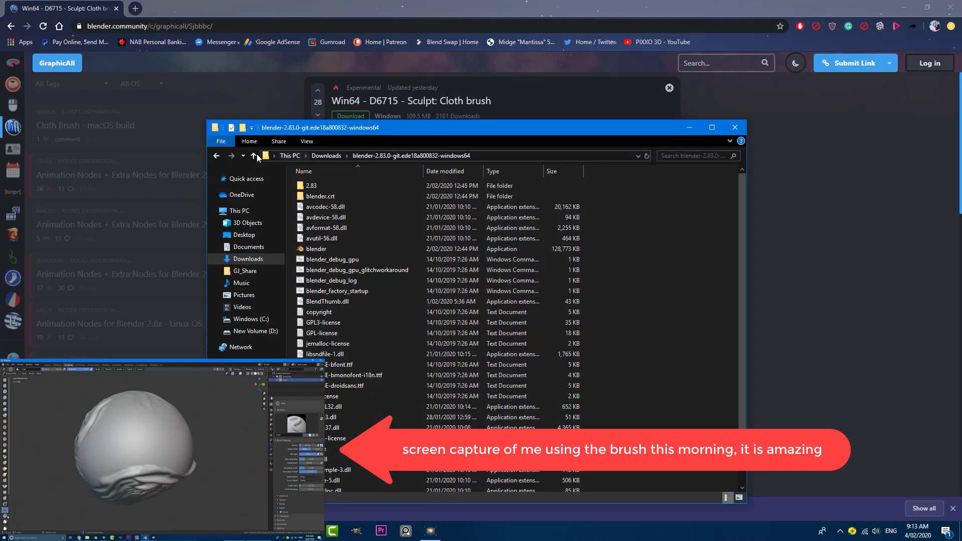
Launch blender.exe from the extracted blender-2.83.0 cloth-brush build folder in Downloads
click(254, 156)
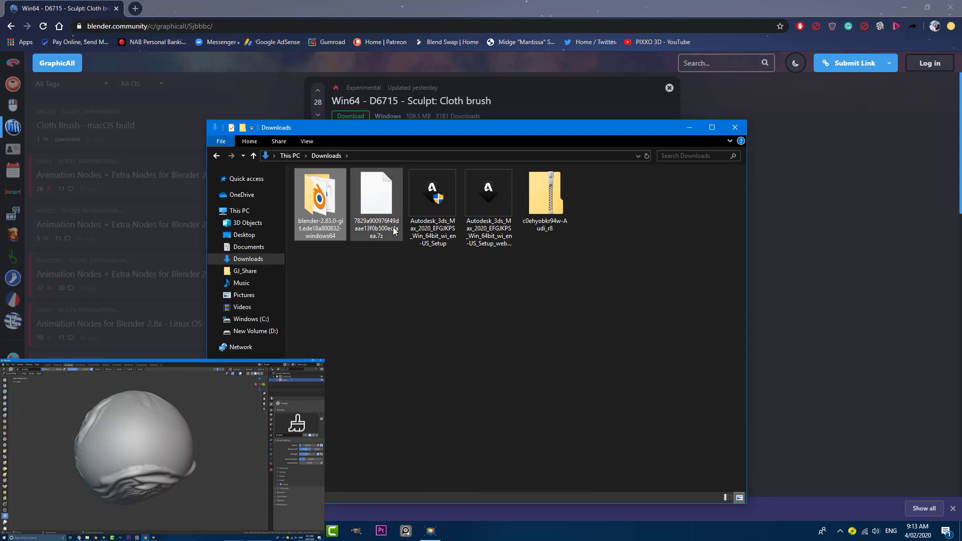
double_click(321, 208)
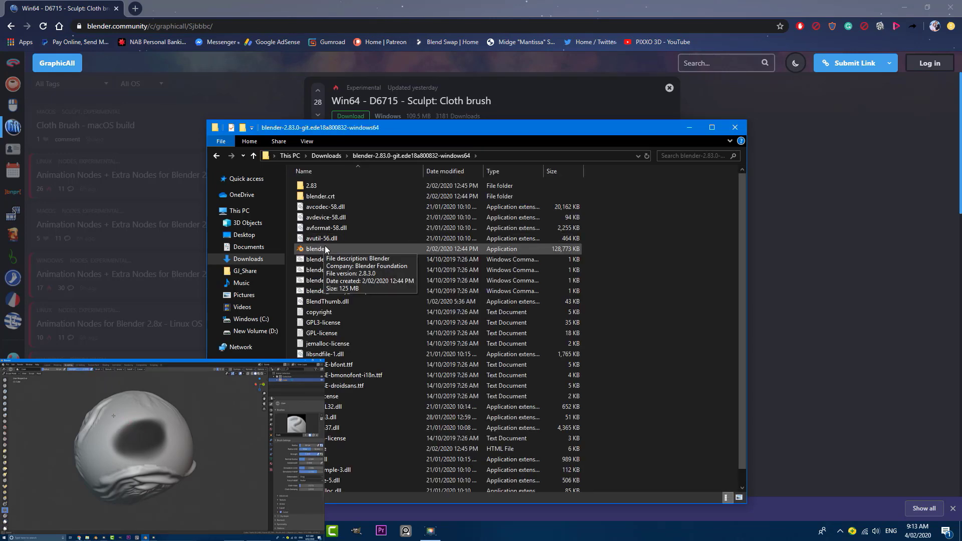
double_click(316, 248)
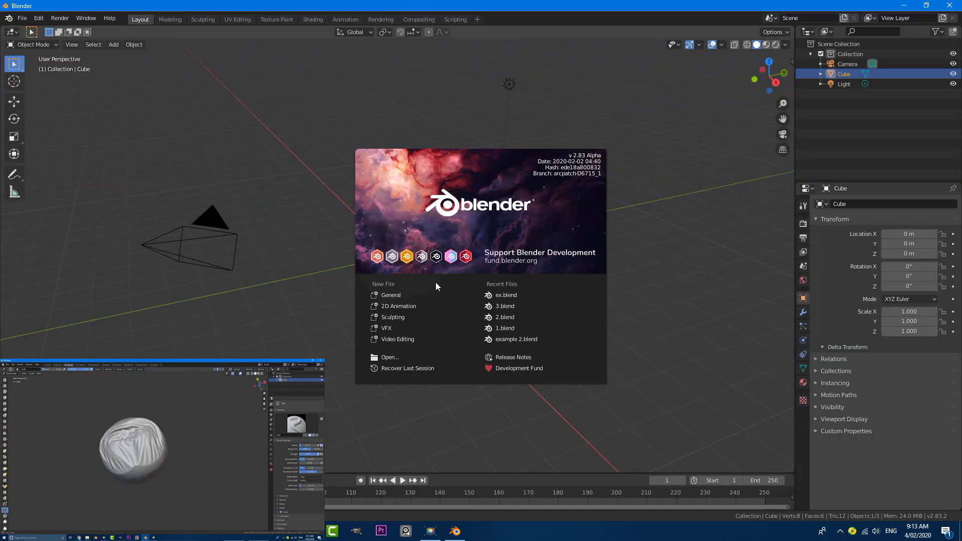
Dismiss the splash screen and make Cloth the active brush in the Sculpting workspace
click(360, 95)
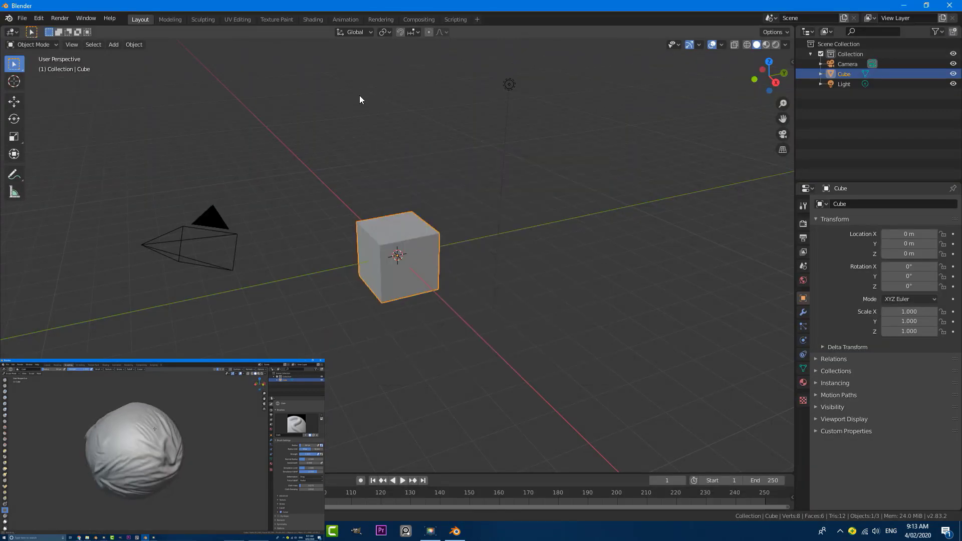
scroll(376, 176, down, 4)
scroll(376, 176, up, 2)
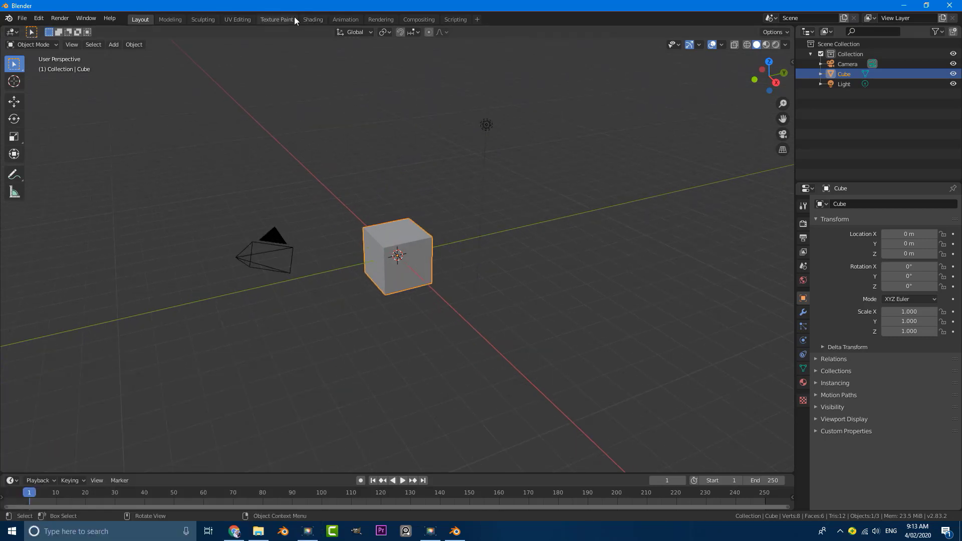
click(204, 19)
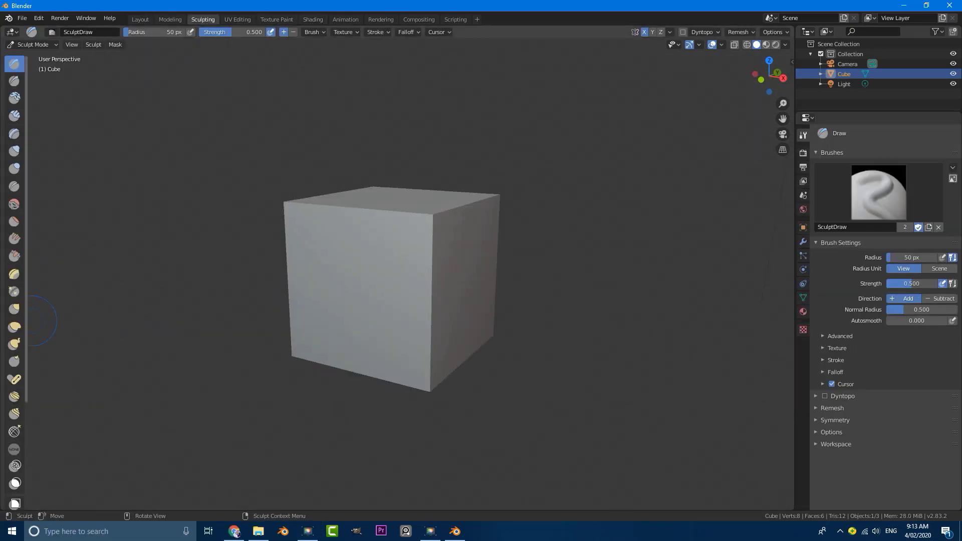
scroll(11, 351, down, 3)
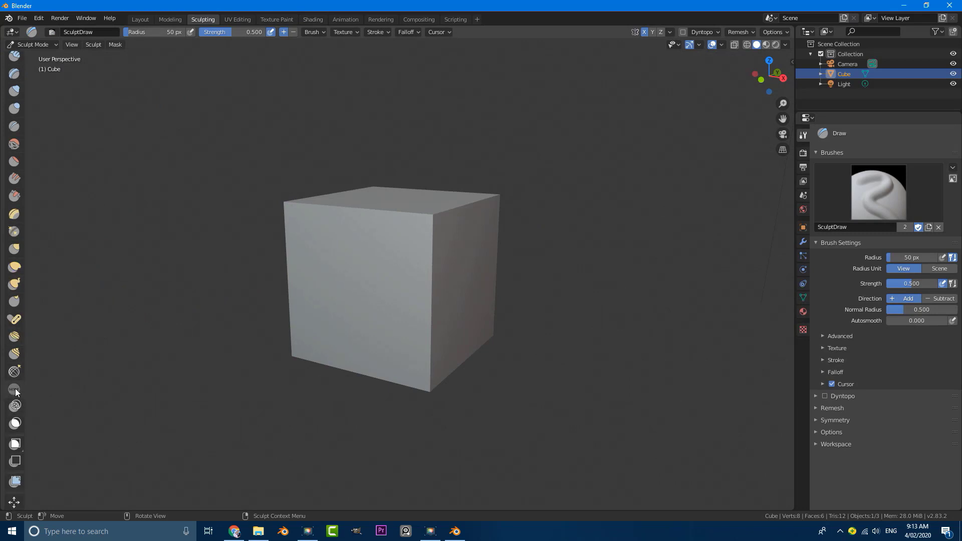
click(15, 390)
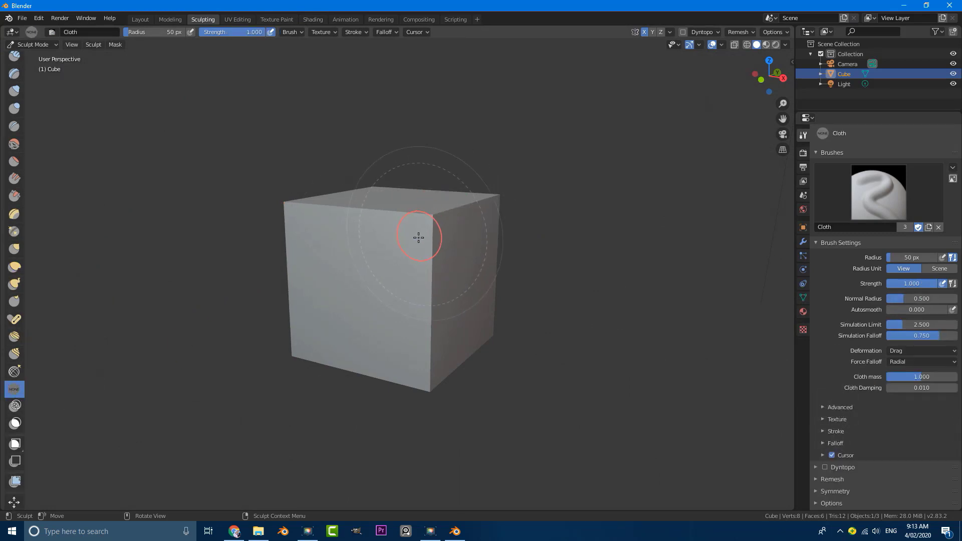
View the cube from above, then go back to the Layout workspace
mouse_move(418, 237)
middle_down()
mouse_move(410, 254)
mouse_move(423, 256)
middle_up()
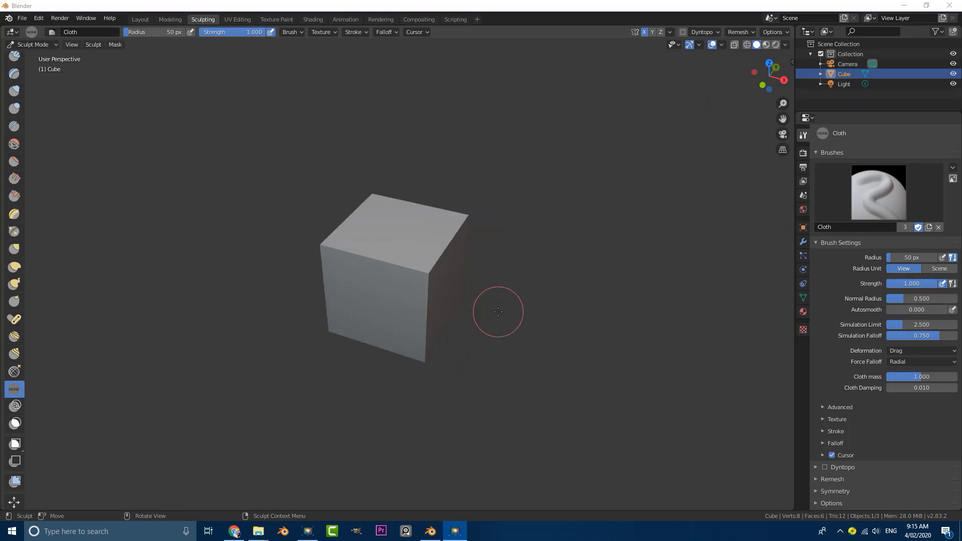
scroll(373, 205, up, 3)
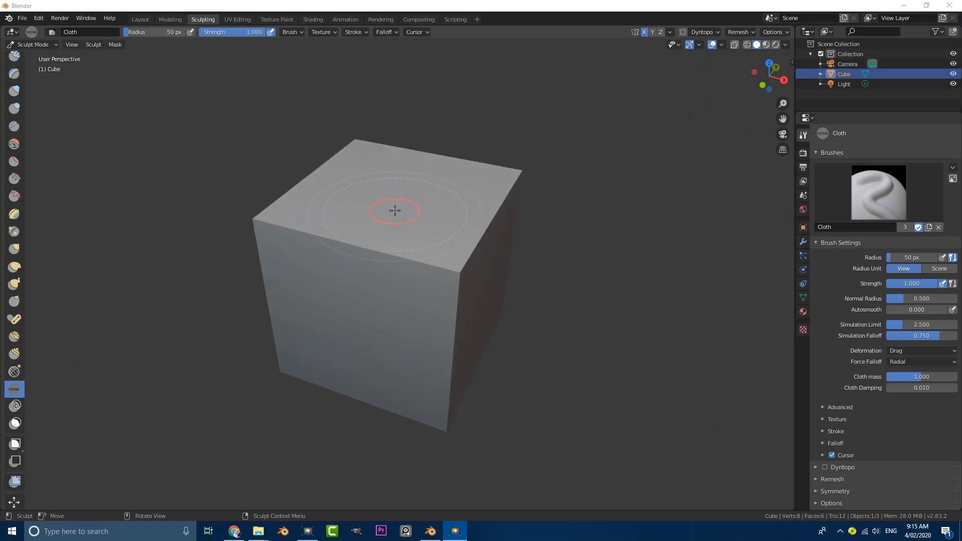
click(136, 18)
scroll(381, 240, up, 4)
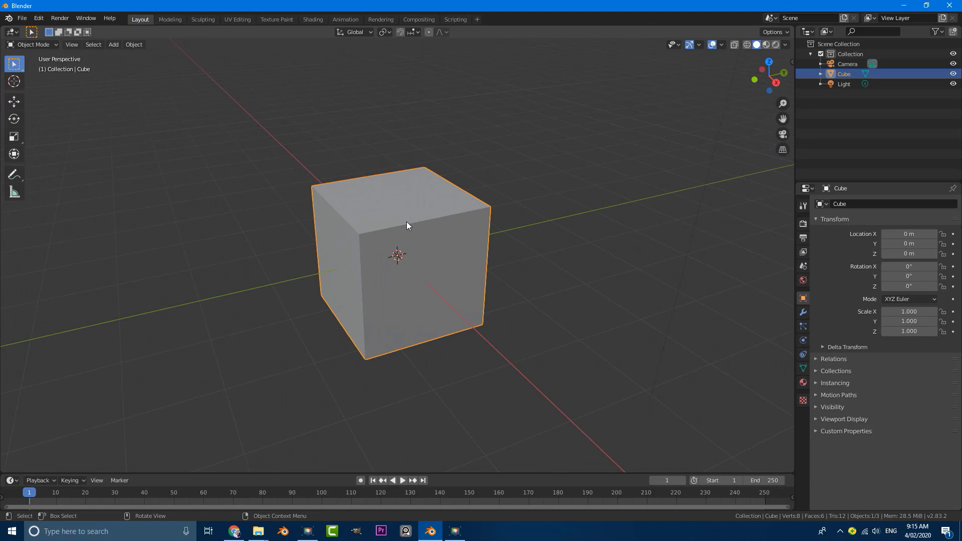
In Edit Mode, subdivide the cube with 50 cuts (15,608 vertices), then return to Object Mode
key(Tab)
right_click(379, 208)
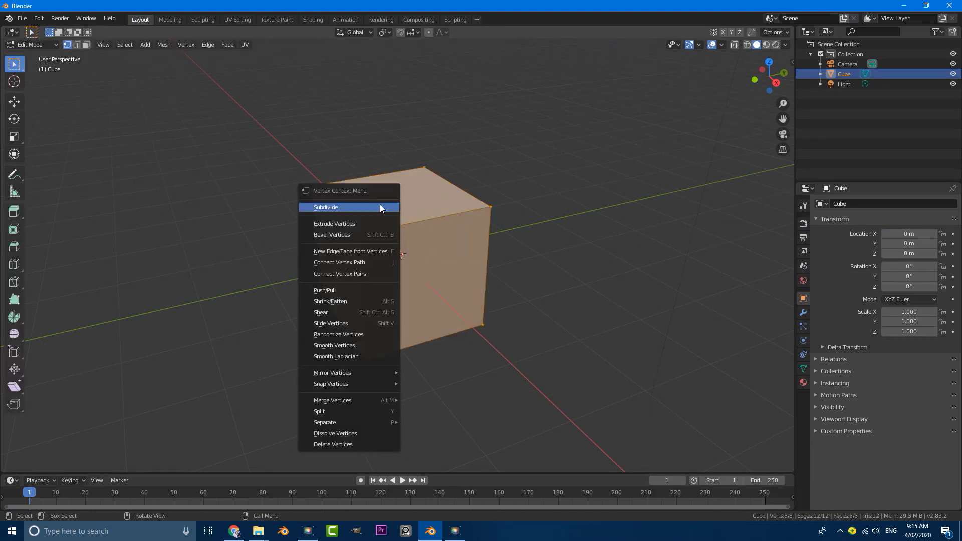
click(340, 207)
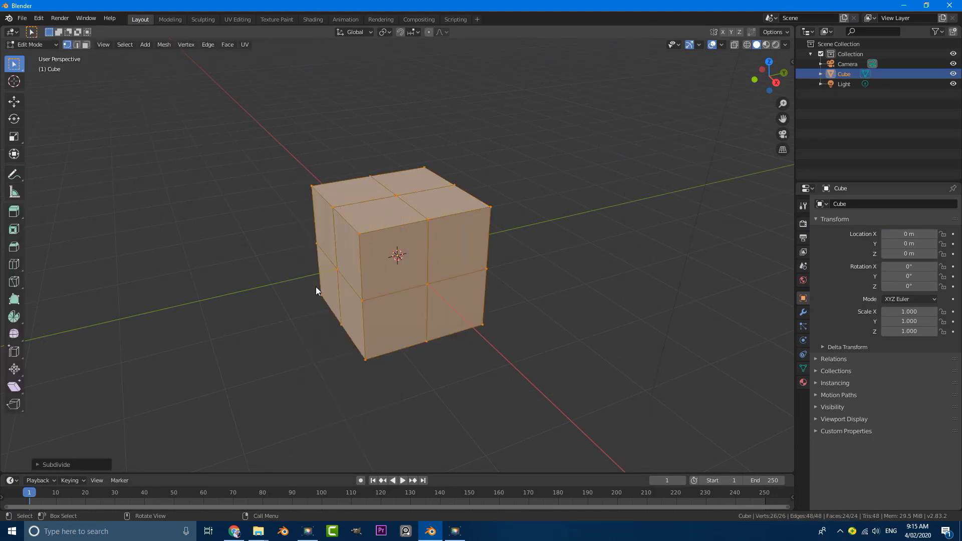
click(40, 464)
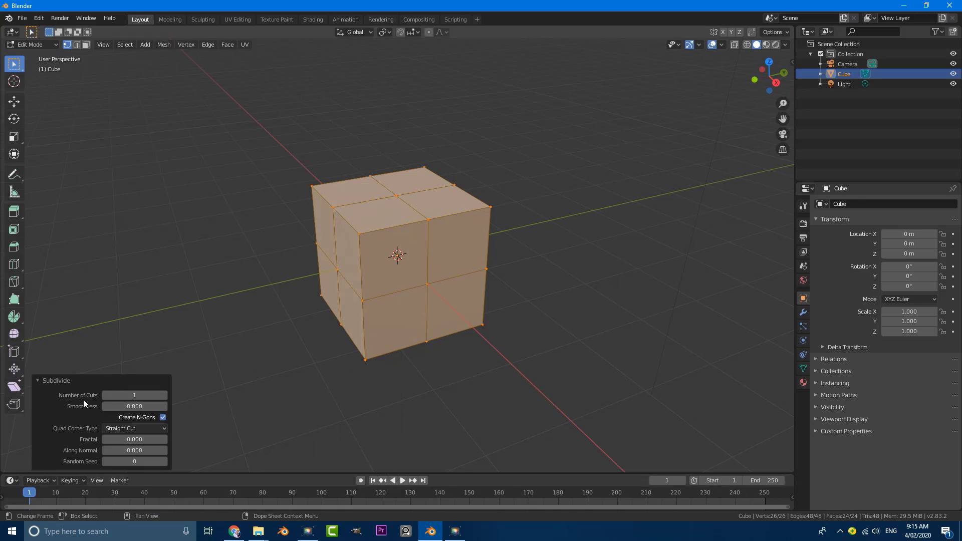
click(130, 395)
text(50)
key(Return)
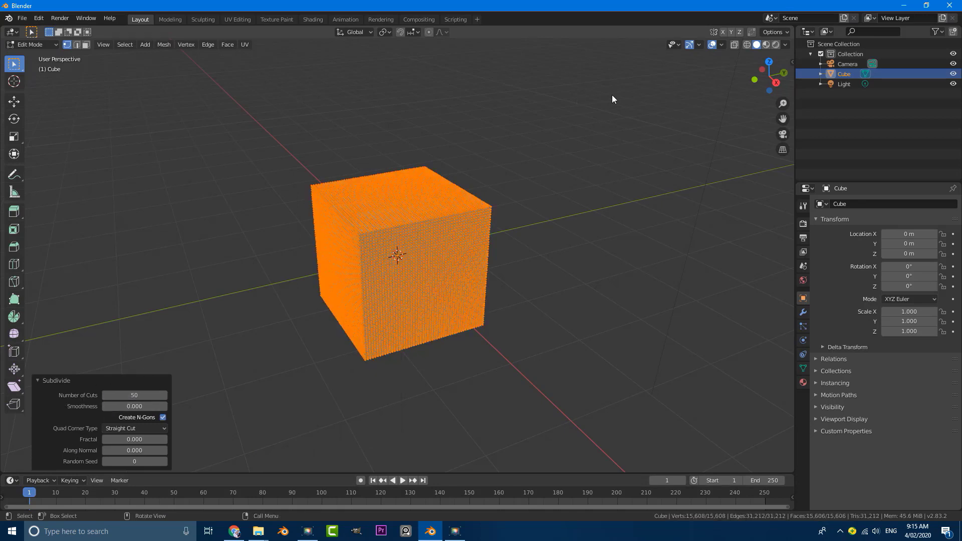
scroll(537, 178, up, 2)
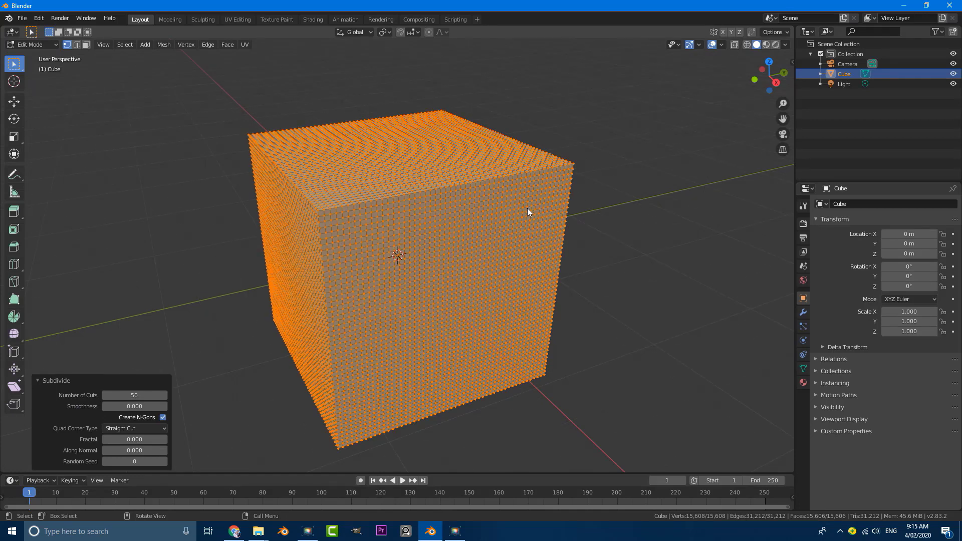
key(Tab)
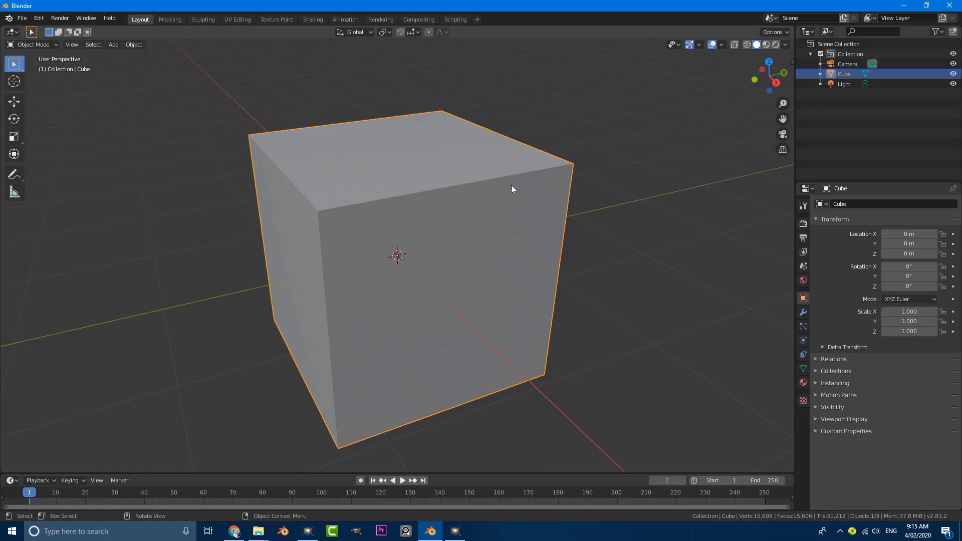
middle_drag(511, 189, 374, 215)
Enter the Sculpting workspace and test a Cloth brush stroke (50 px, strength 1.000) on the cube
scroll(391, 191, down, 3)
scroll(374, 214, down, 2)
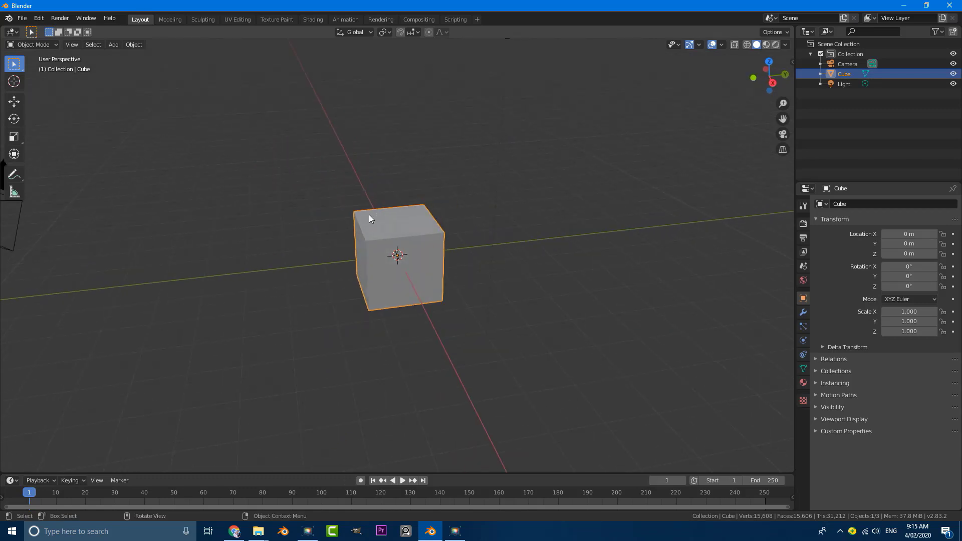
click(203, 19)
scroll(311, 247, down, 2)
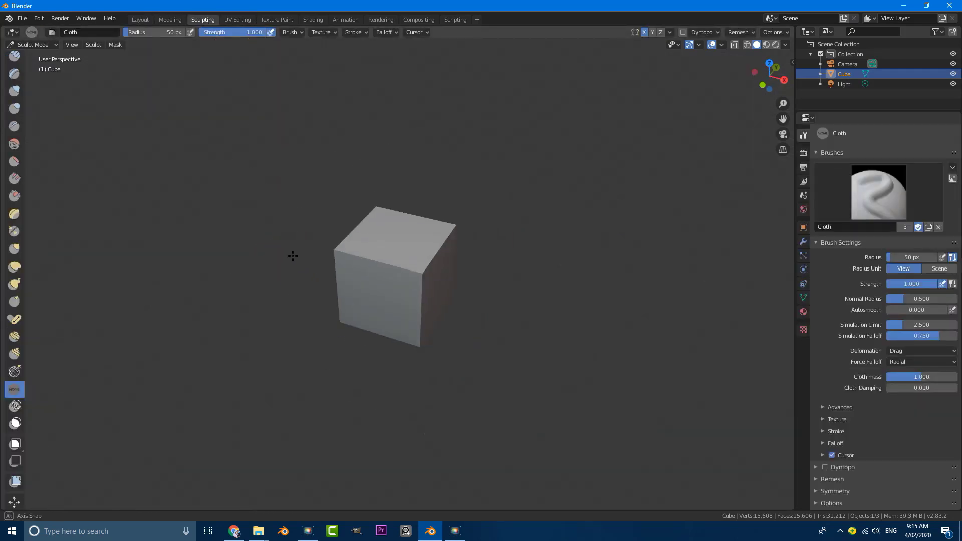
scroll(311, 247, up, 4)
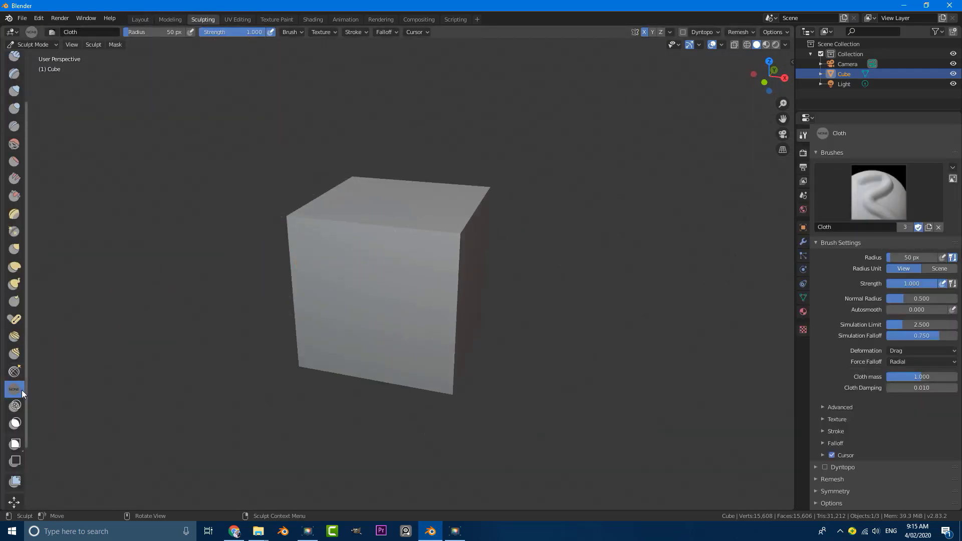
scroll(429, 268, up, 3)
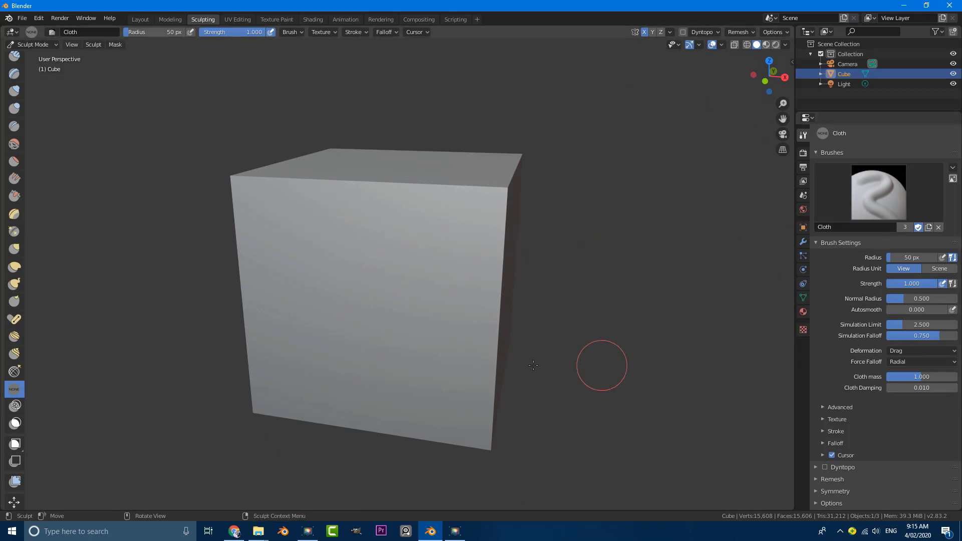
drag(361, 240, 361, 269)
drag(359, 331, 385, 248)
middle_drag(457, 266, 481, 281)
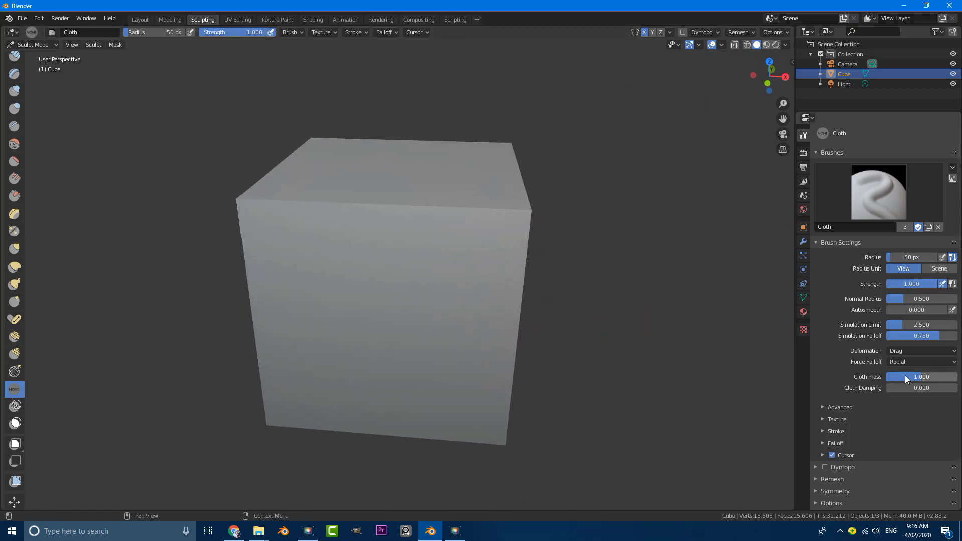
Adjust the Cloth brush mass and enlarge its radius to 103 px
drag(905, 377, 940, 376)
middle_drag(467, 257, 477, 254)
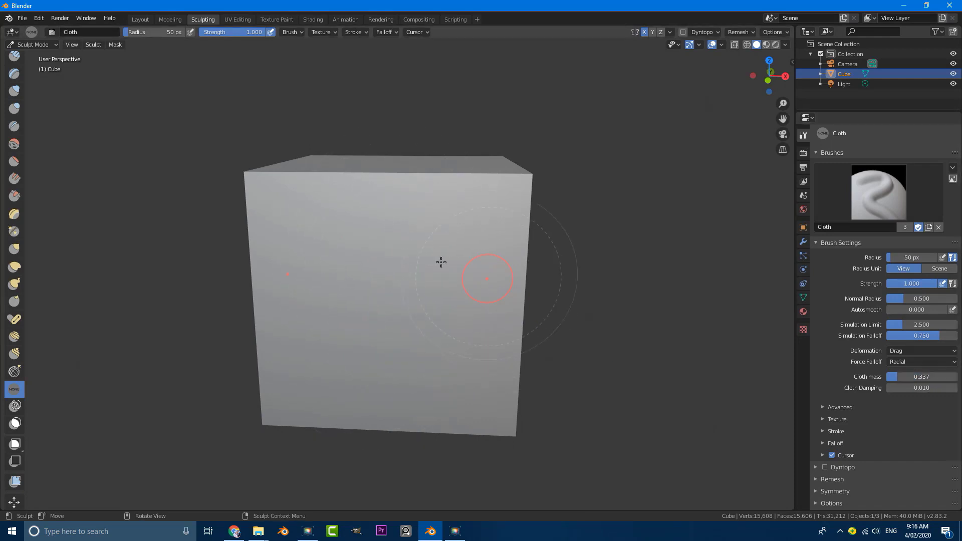
middle_drag(389, 339, 406, 307)
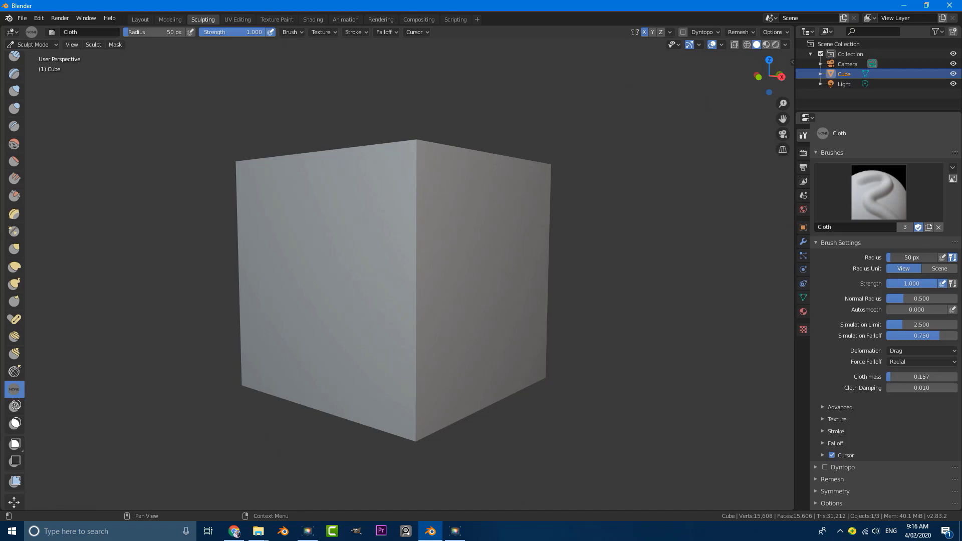
drag(907, 257, 922, 257)
Pull cloth folds down the cube's face-on front face
mouse_move(322, 251)
middle_down()
mouse_move(348, 247)
mouse_move(357, 196)
middle_up()
drag(357, 196, 359, 307)
scroll(430, 243, down, 3)
mouse_move(431, 243)
middle_down()
mouse_move(350, 254)
mouse_move(419, 251)
middle_up()
scroll(419, 251, up, 3)
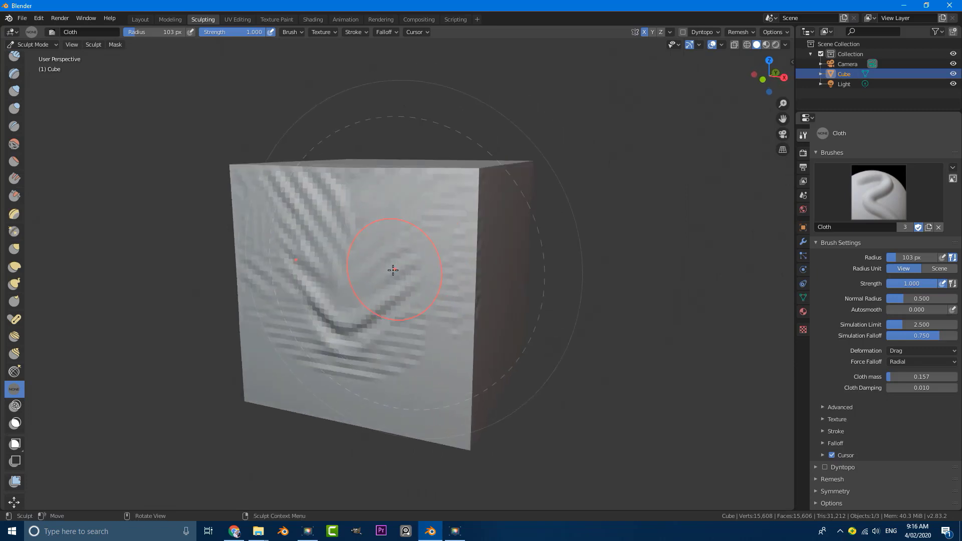
Set brush strength to 2.000 and deepen V-shaped folds on the front face and top edge
click(913, 283)
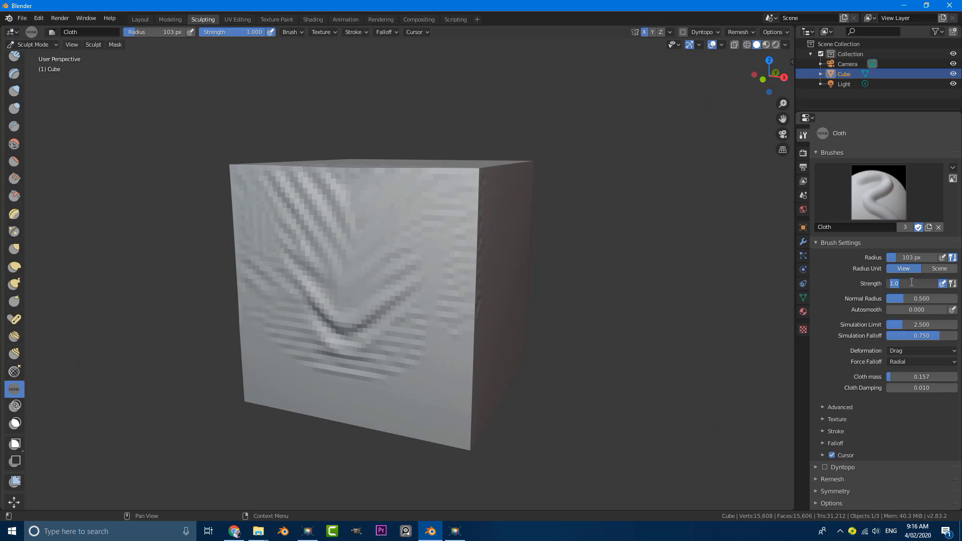
click(357, 253)
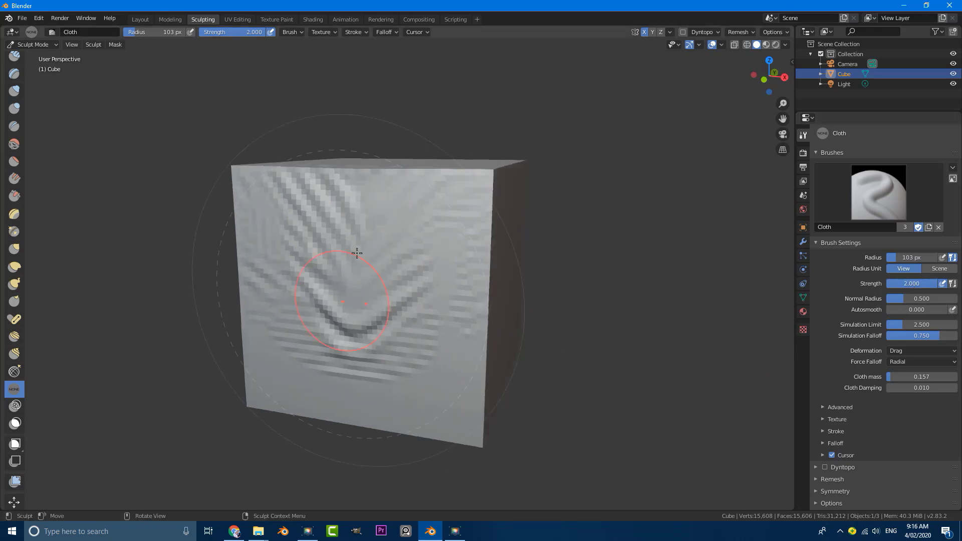
drag(358, 208, 357, 248)
mouse_move(358, 248)
middle_down()
mouse_move(515, 236)
mouse_move(490, 248)
middle_up()
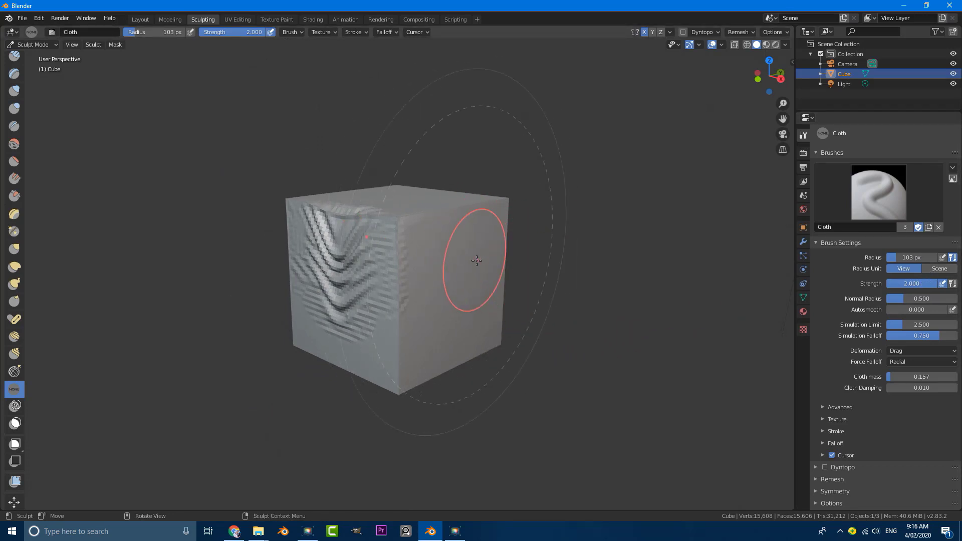
mouse_move(456, 292)
middle_down()
mouse_move(458, 256)
mouse_move(430, 209)
mouse_move(442, 215)
mouse_move(429, 246)
mouse_move(423, 225)
middle_up()
mouse_move(423, 225)
mouse_down()
mouse_move(418, 257)
mouse_move(401, 241)
mouse_up()
scroll(419, 270, down, 3)
Pull wrinkles and a groove across the cube's top face
middle_drag(419, 270, 421, 230)
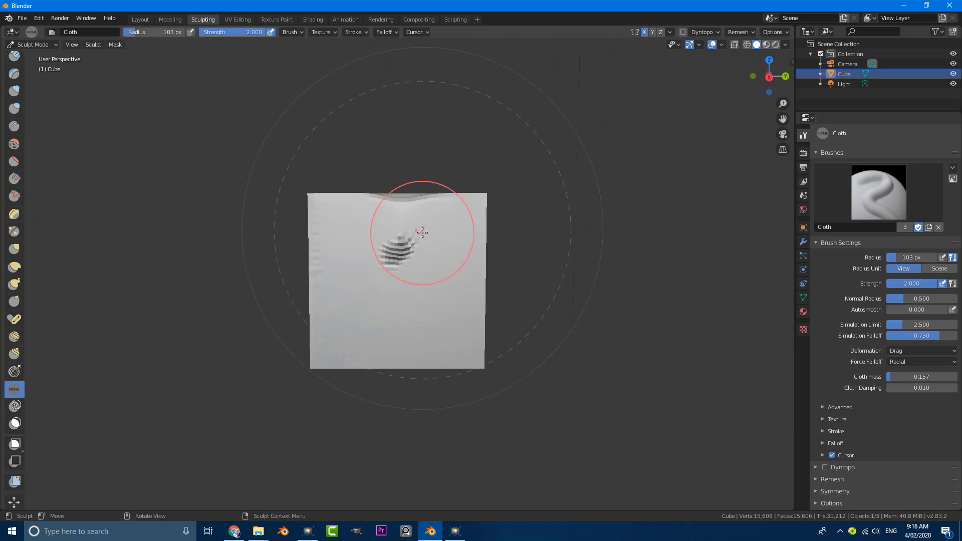
scroll(399, 243, up, 5)
scroll(399, 242, down, 4)
mouse_move(378, 291)
middle_down()
mouse_move(392, 302)
mouse_move(406, 281)
middle_up()
scroll(406, 281, up, 3)
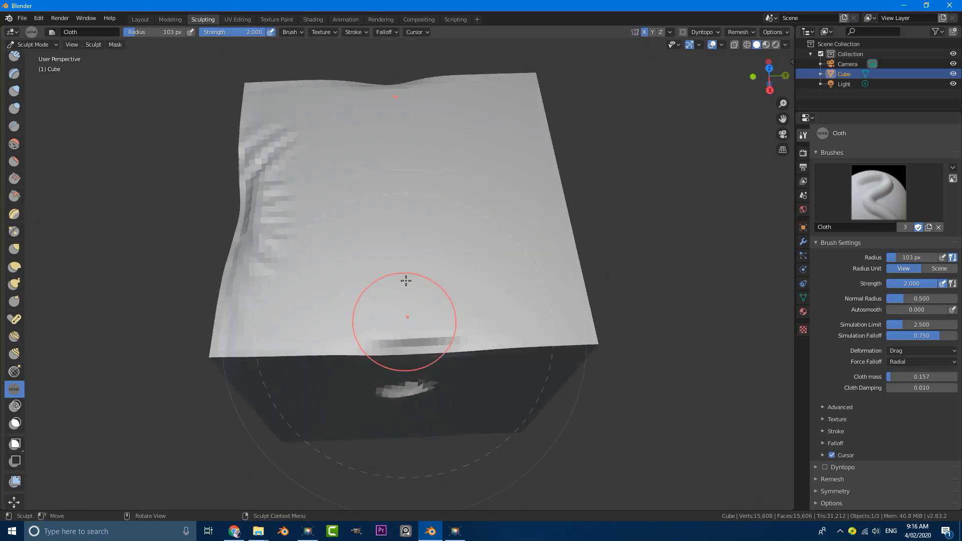
mouse_move(400, 212)
middle_down()
mouse_move(399, 223)
mouse_move(395, 215)
middle_up()
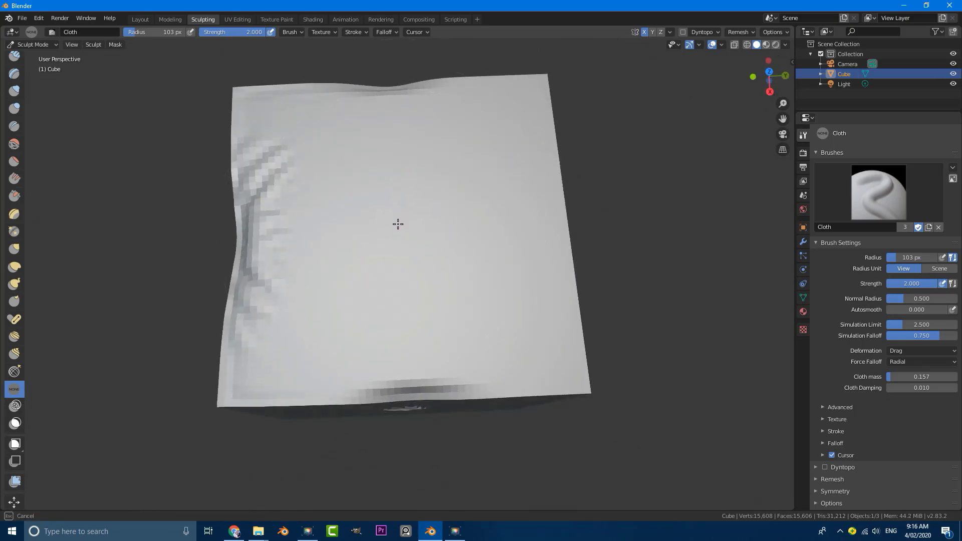
drag(400, 279, 398, 297)
scroll(398, 297, down, 4)
scroll(416, 288, up, 5)
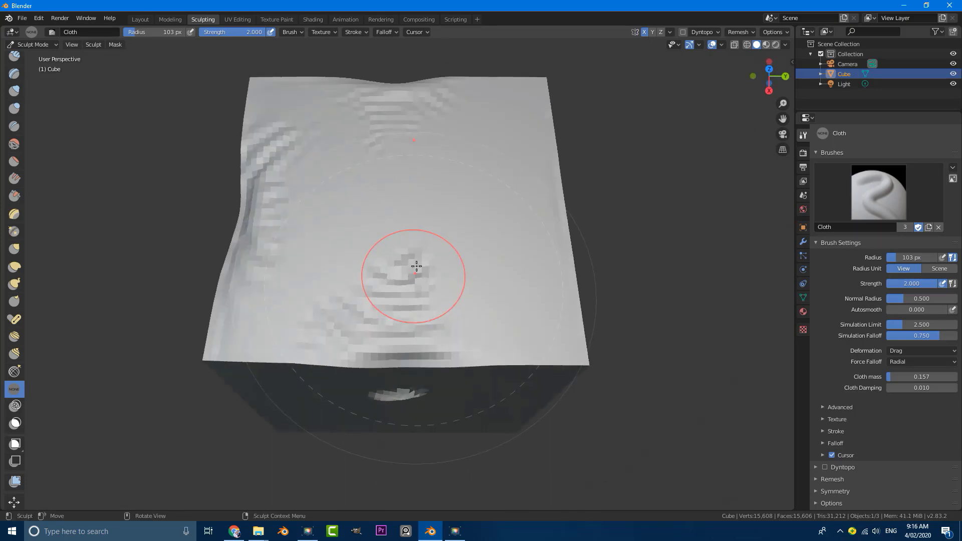
middle_drag(408, 266, 386, 306)
drag(387, 306, 384, 327)
Pull a large V-shaped fold down the front face and review the wrinkled side
scroll(421, 324, down, 1)
mouse_move(421, 325)
middle_down()
mouse_move(451, 281)
mouse_move(419, 272)
middle_up()
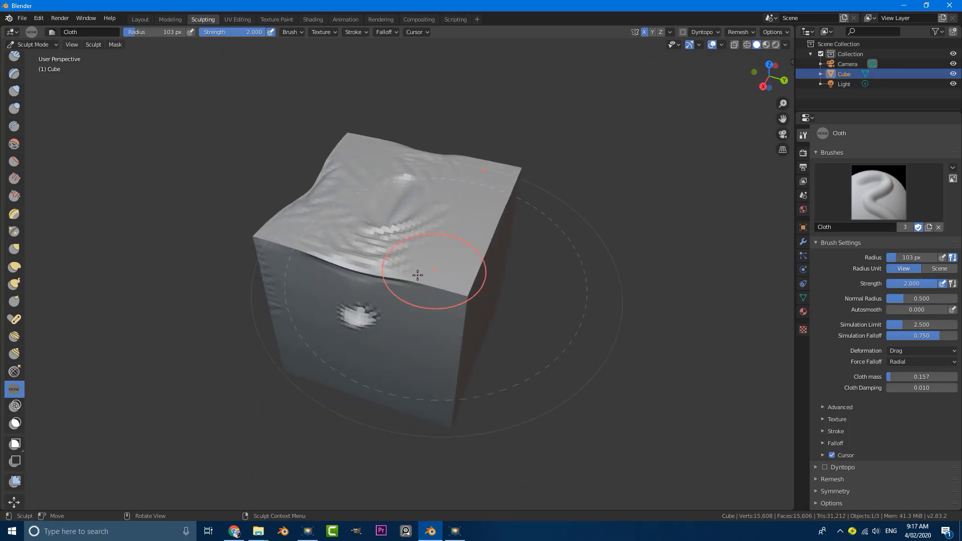
drag(419, 273, 380, 289)
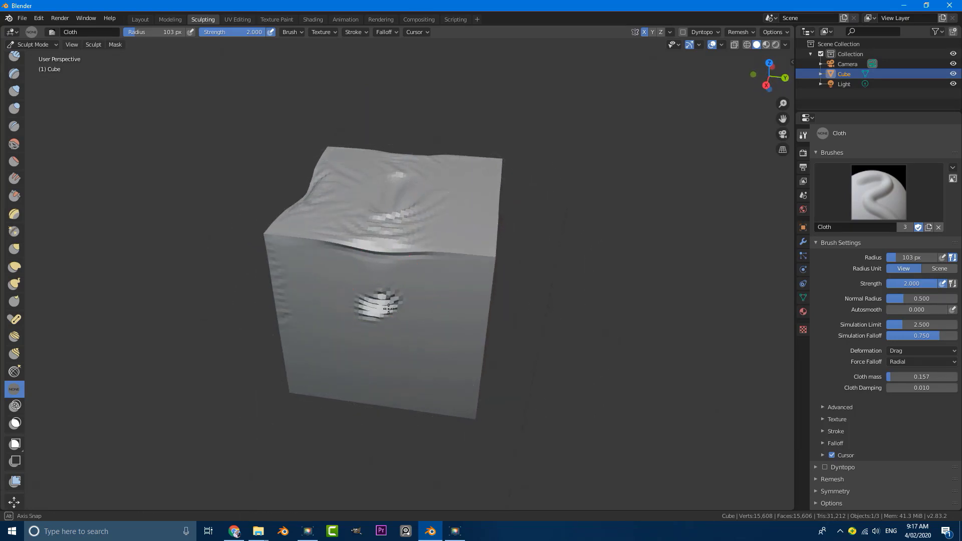
mouse_move(379, 288)
middle_down()
mouse_move(344, 286)
mouse_move(397, 286)
middle_up()
scroll(365, 241, up, 2)
drag(364, 241, 393, 300)
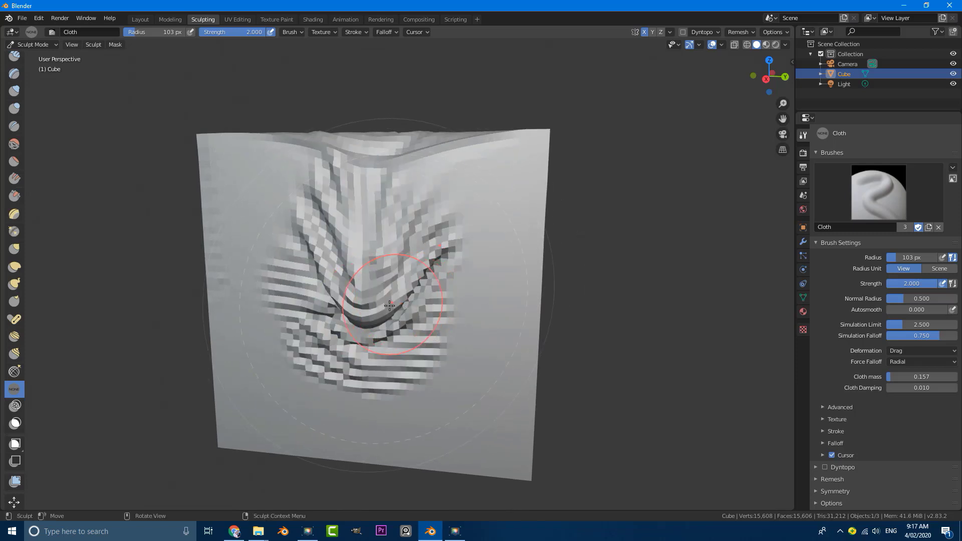
mouse_move(383, 307)
middle_down()
mouse_move(396, 281)
mouse_move(361, 267)
mouse_move(461, 257)
mouse_move(343, 276)
mouse_move(438, 270)
mouse_move(414, 268)
middle_up()
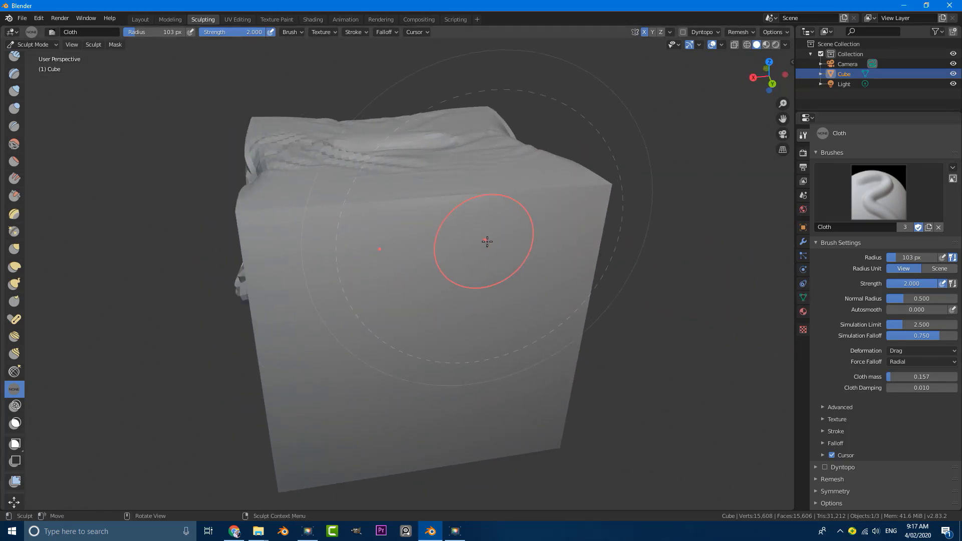
mouse_move(417, 274)
middle_down()
mouse_move(451, 279)
mouse_move(430, 258)
mouse_move(462, 264)
middle_up()
Apply Object > Shade Smooth to the folded cube in Layout, then return to Sculpting
click(141, 19)
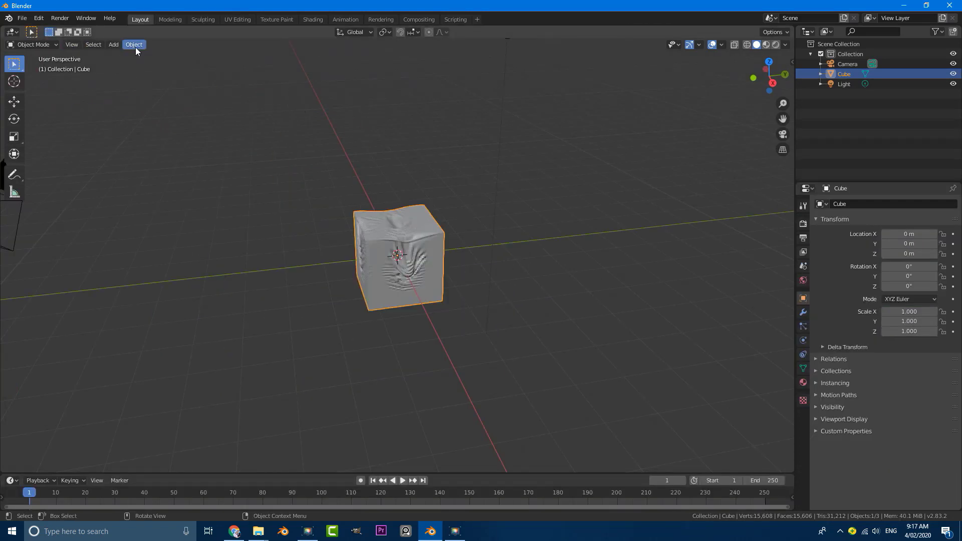
click(135, 47)
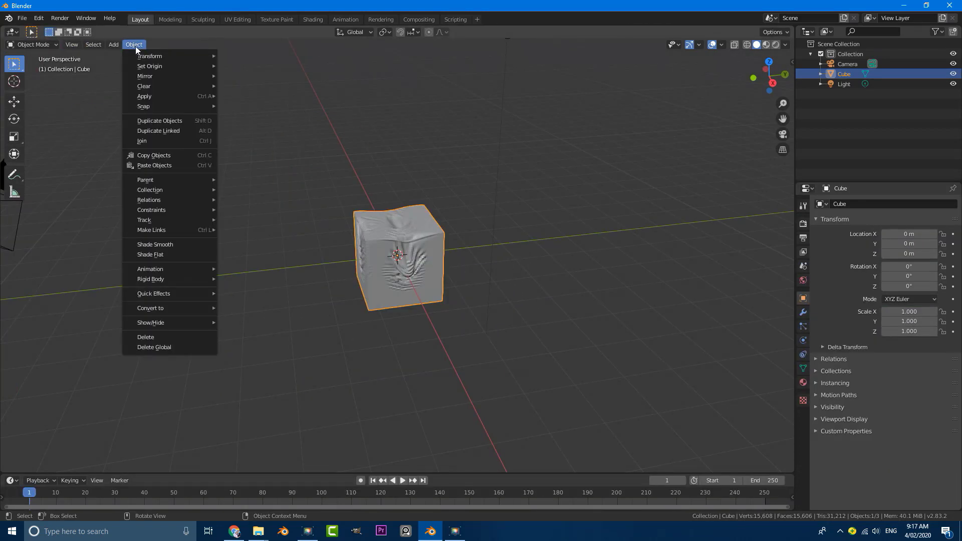
click(164, 245)
scroll(371, 242, up, 3)
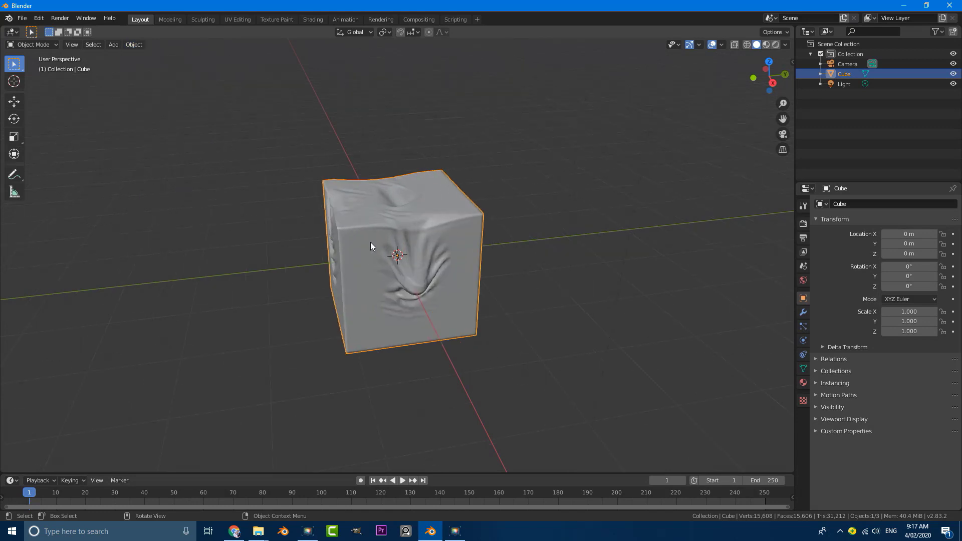
click(202, 20)
mouse_move(354, 182)
middle_down()
mouse_move(280, 209)
mouse_move(417, 215)
mouse_move(423, 225)
mouse_move(623, 225)
mouse_move(425, 230)
middle_up()
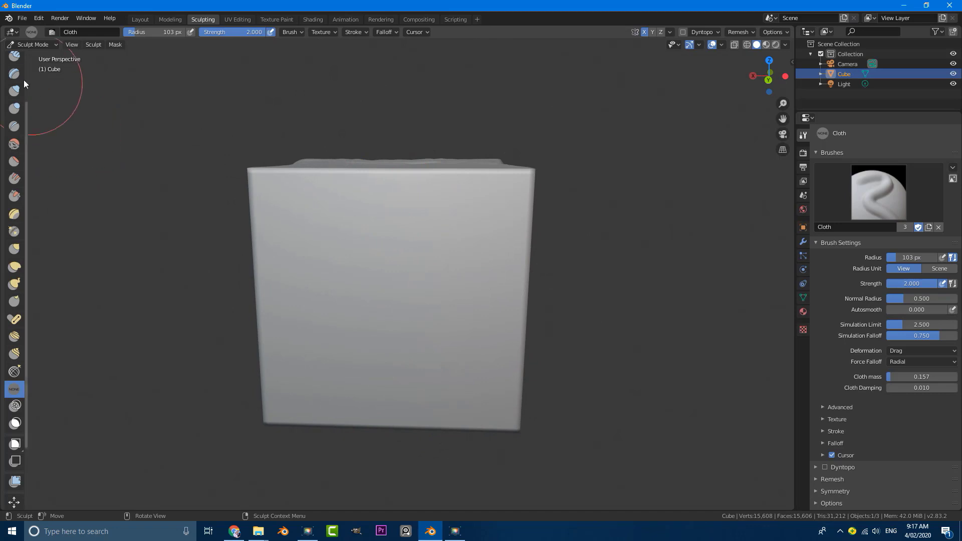
Sculpt raised Clay Strips ridges over the front face and inspect the cube's top and corners
click(14, 56)
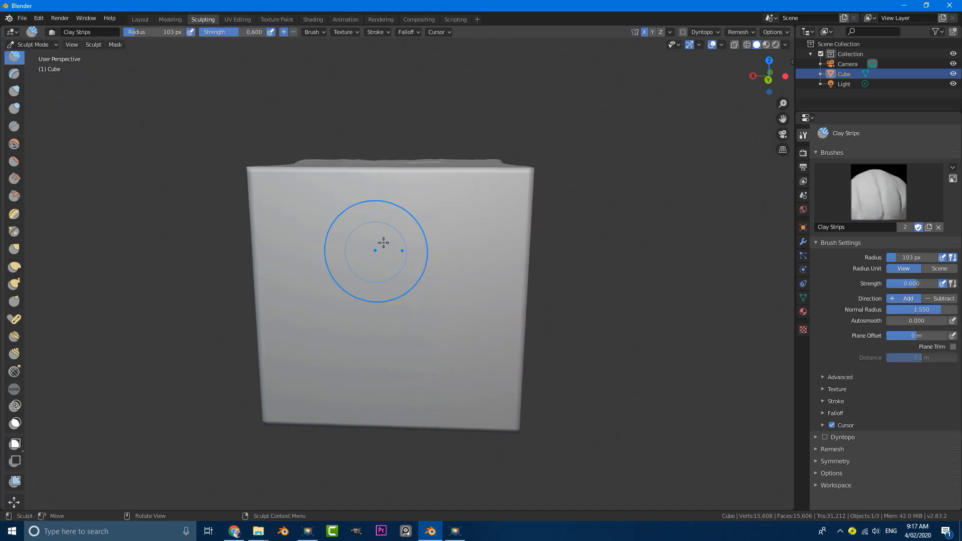
scroll(383, 243, up, 4)
mouse_move(383, 243)
mouse_down()
mouse_move(421, 215)
mouse_move(453, 223)
mouse_move(551, 401)
mouse_move(531, 415)
mouse_move(537, 426)
mouse_up()
scroll(461, 369, down, 2)
mouse_move(462, 369)
middle_down()
mouse_move(390, 369)
mouse_move(419, 369)
middle_up()
scroll(358, 327, up, 2)
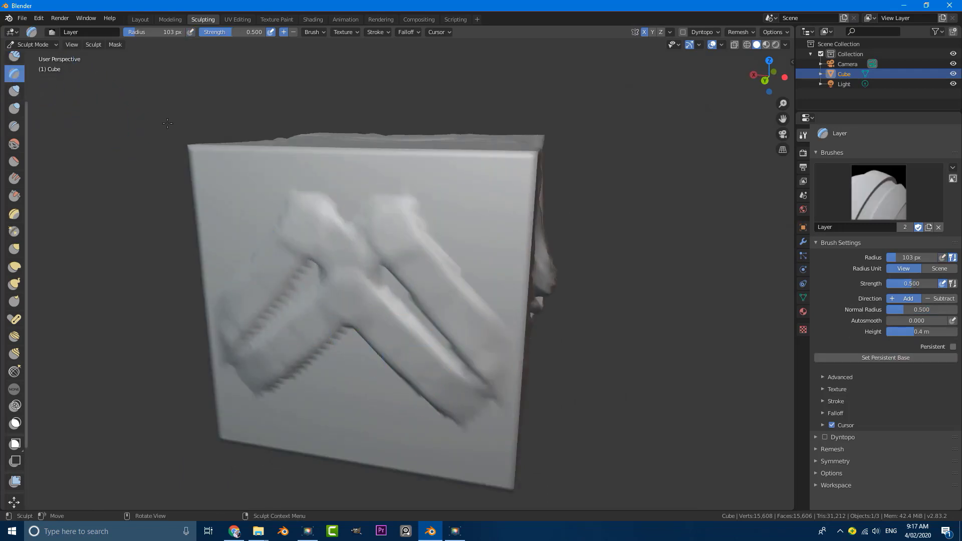
middle_drag(401, 236, 290, 219)
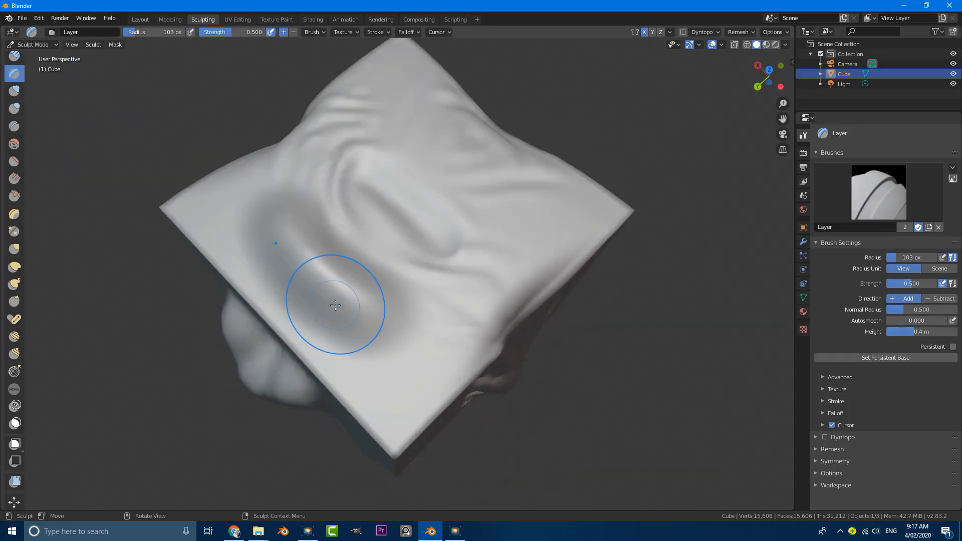
mouse_move(335, 305)
middle_down()
mouse_move(371, 292)
mouse_move(365, 204)
mouse_move(412, 266)
mouse_move(367, 237)
mouse_move(420, 272)
mouse_move(429, 294)
middle_up()
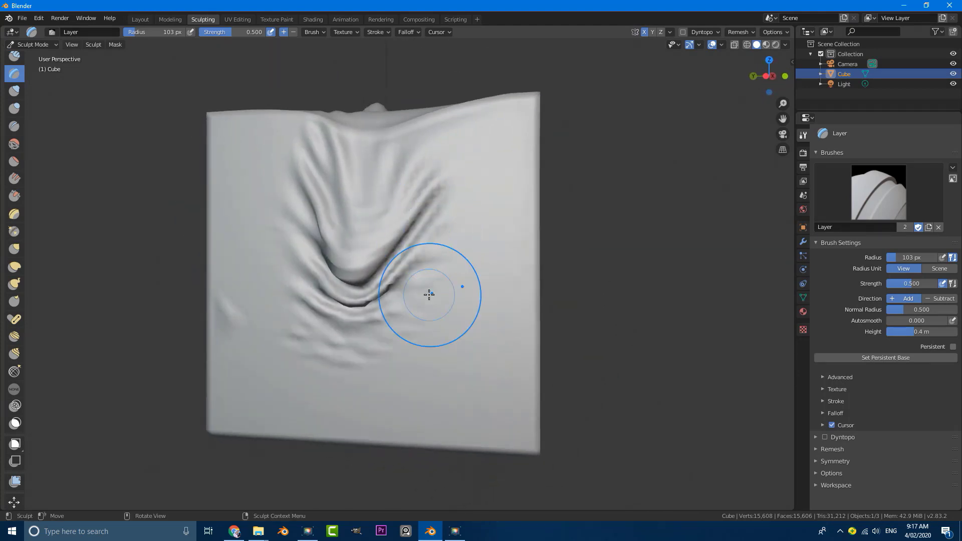
mouse_move(401, 219)
middle_down()
mouse_move(511, 225)
mouse_move(370, 225)
mouse_move(398, 245)
mouse_move(423, 337)
mouse_move(457, 327)
mouse_move(408, 311)
mouse_move(423, 286)
mouse_move(411, 291)
middle_up()
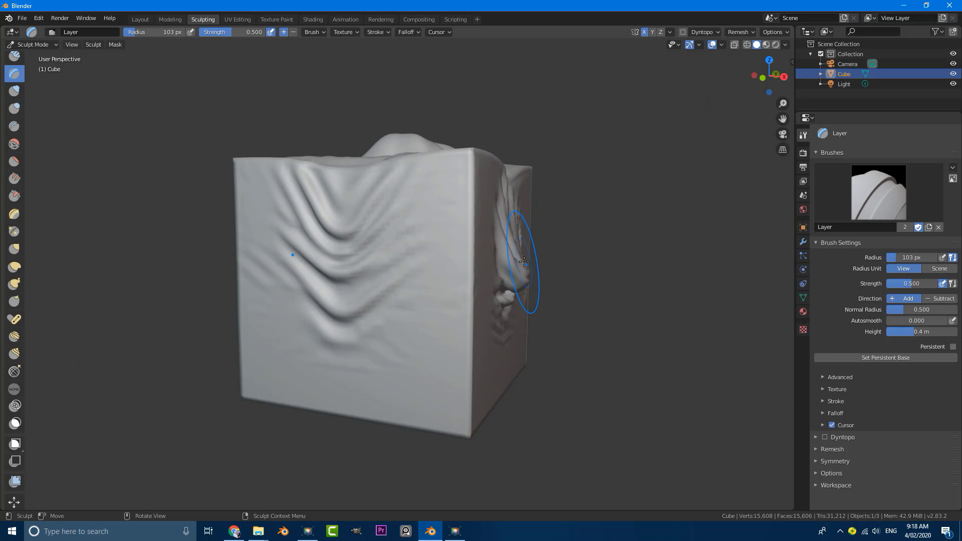
mouse_move(493, 314)
middle_down()
mouse_move(514, 303)
mouse_move(495, 295)
middle_up()
middle_drag(376, 307, 311, 284)
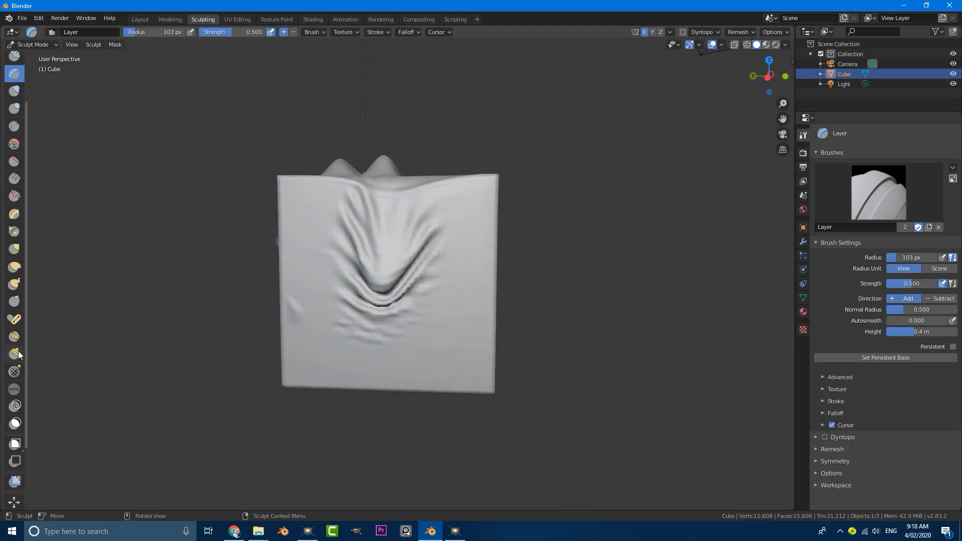
Paint a mask with the Mask brush over the upper part of the front-face V fold
click(15, 423)
scroll(394, 272, up, 3)
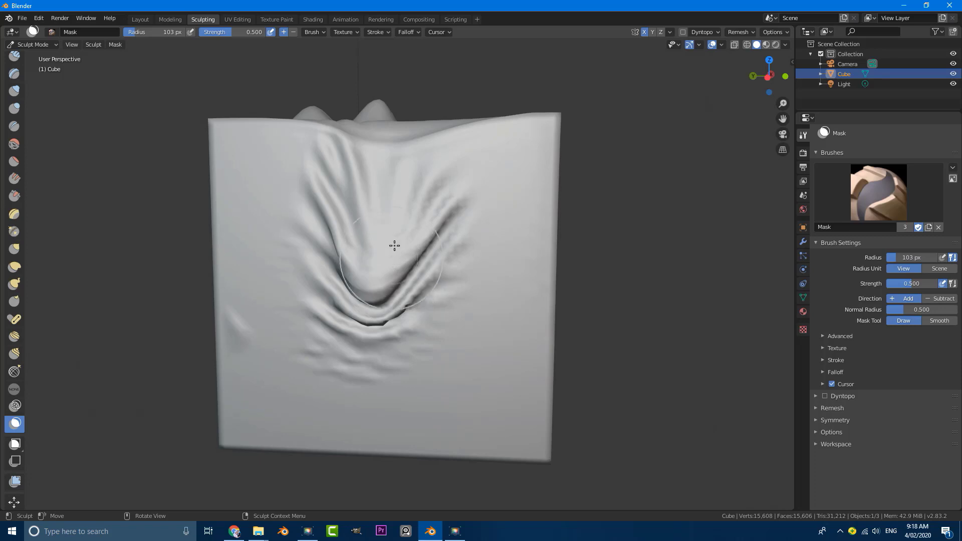
mouse_move(378, 228)
mouse_down()
mouse_move(468, 224)
mouse_move(439, 259)
mouse_move(421, 196)
mouse_up()
middle_drag(421, 196, 414, 228)
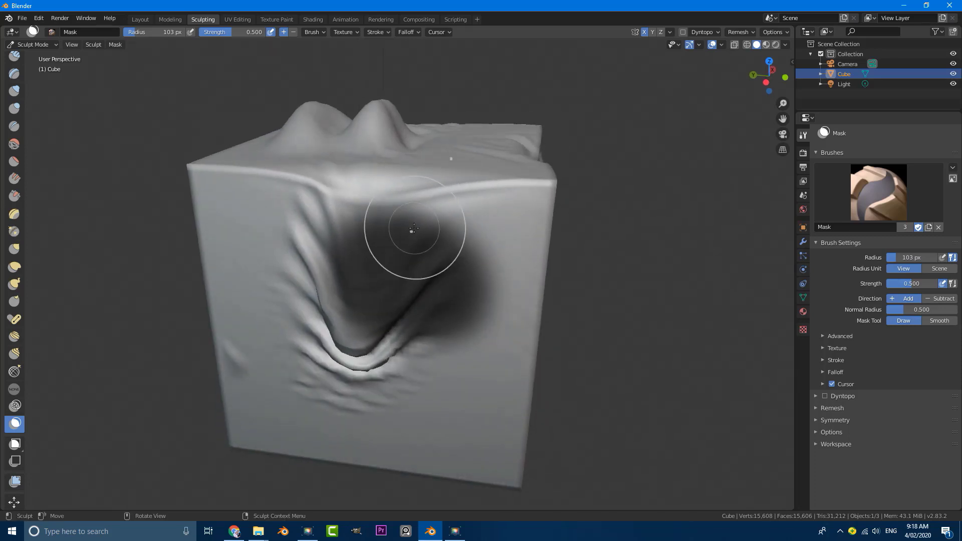
mouse_move(427, 287)
ctrl+mouse_down()
mouse_move(429, 247)
mouse_move(396, 241)
mouse_move(371, 298)
mouse_move(451, 280)
mouse_move(381, 305)
mouse_move(476, 301)
mouse_move(440, 237)
mouse_move(466, 261)
mouse_move(506, 236)
mouse_move(501, 261)
mouse_move(381, 278)
ctrl+mouse_up()
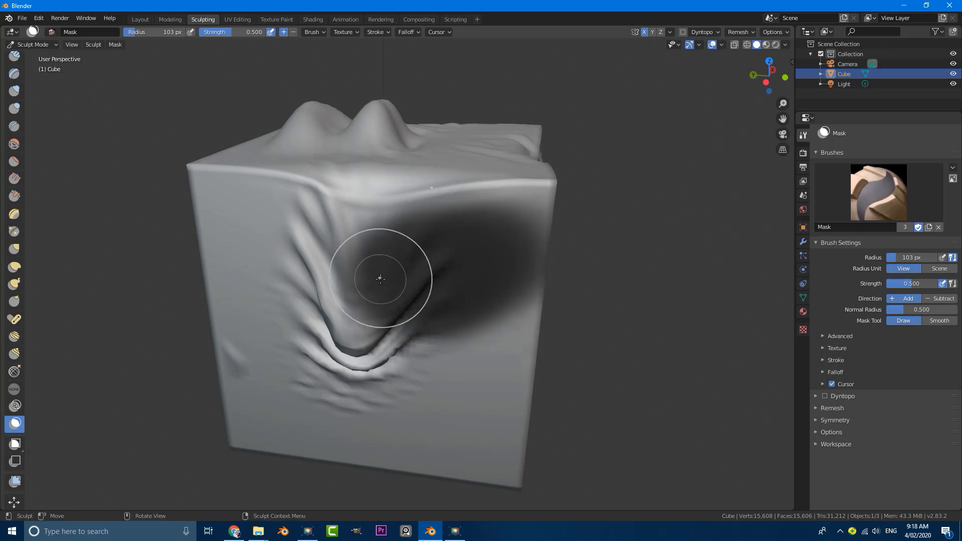
click(14, 389)
Pull Cloth folds into the unmasked lower front, forming a V down to the bottom edge
mouse_move(200, 301)
middle_down()
mouse_move(351, 250)
mouse_move(408, 243)
middle_up()
drag(408, 243, 409, 258)
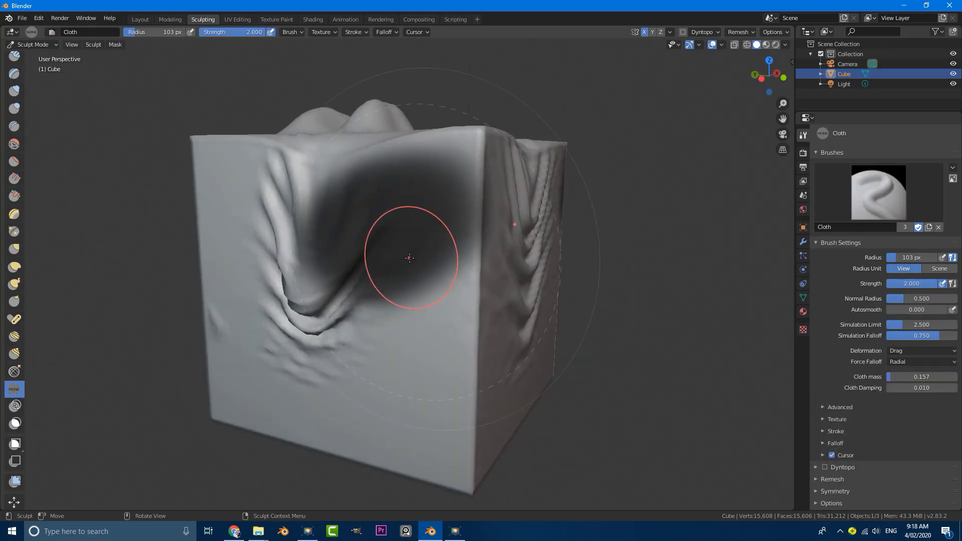
mouse_move(409, 258)
middle_down()
mouse_move(393, 269)
mouse_move(408, 208)
mouse_move(413, 292)
middle_up()
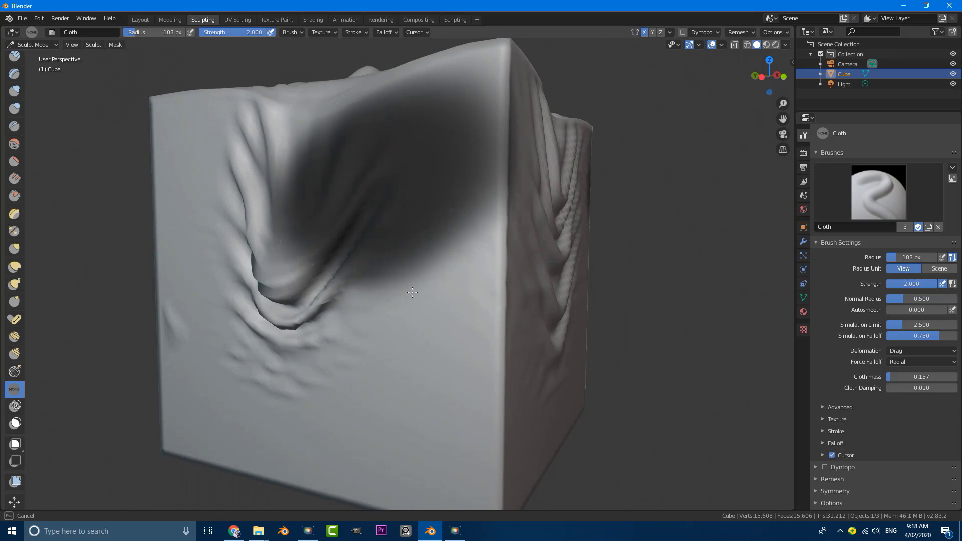
drag(420, 325, 410, 439)
drag(410, 476, 404, 429)
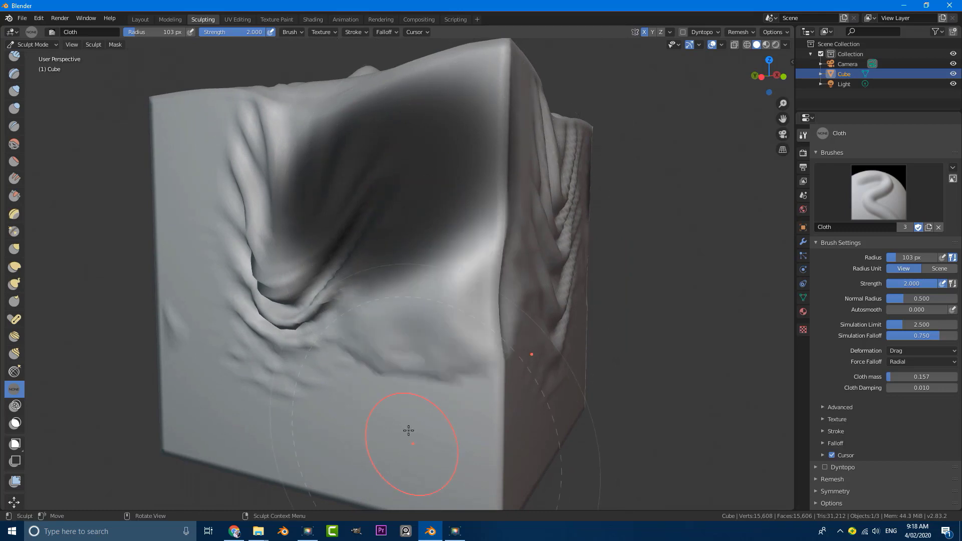
scroll(398, 350, down, 2)
drag(399, 395, 417, 311)
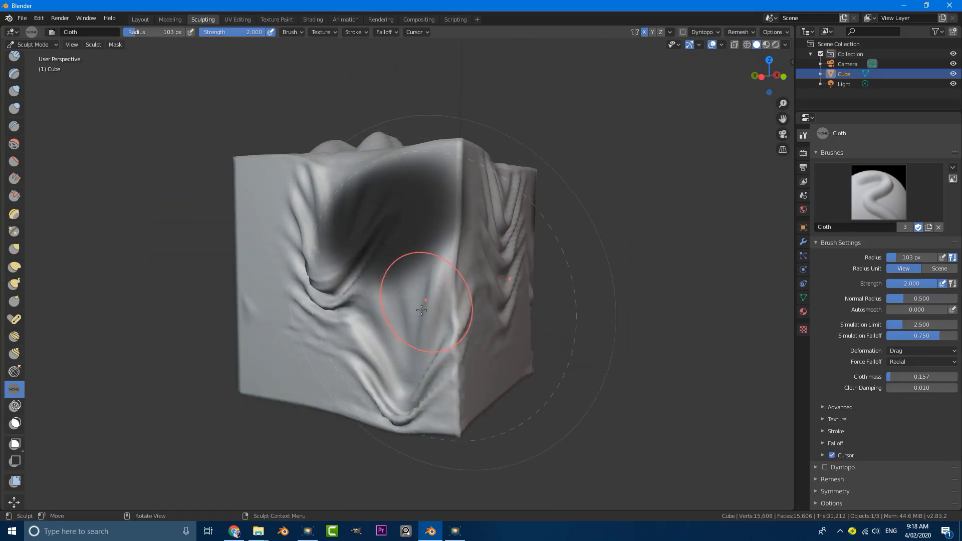